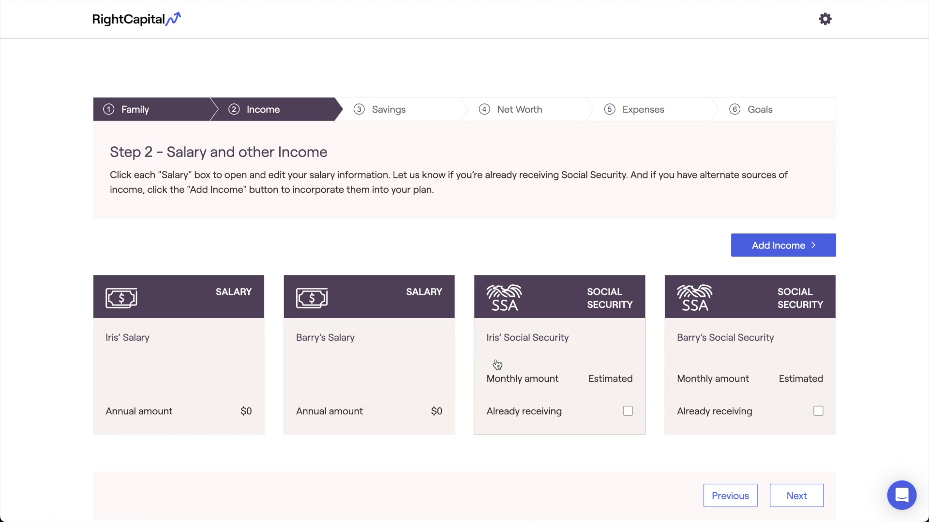
Enter $100,000 as the first salary's annual amount.
click(738, 253)
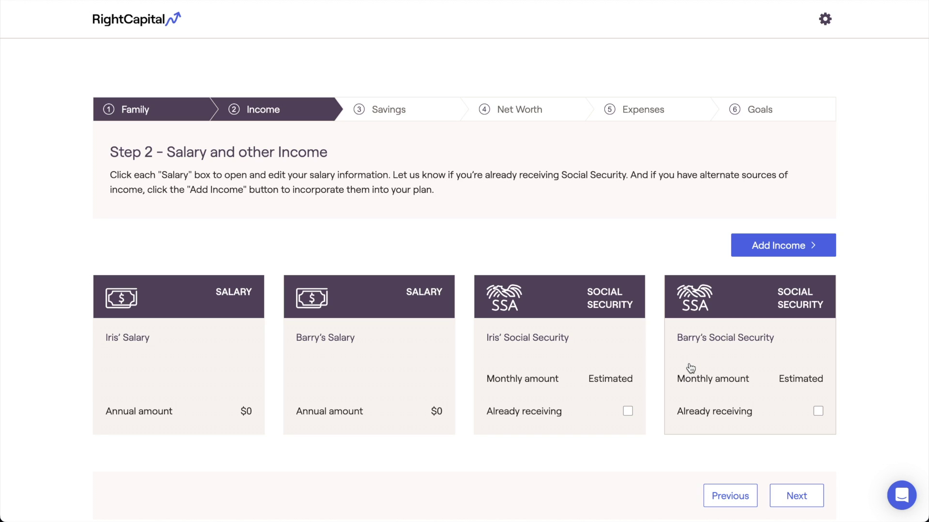
click(250, 382)
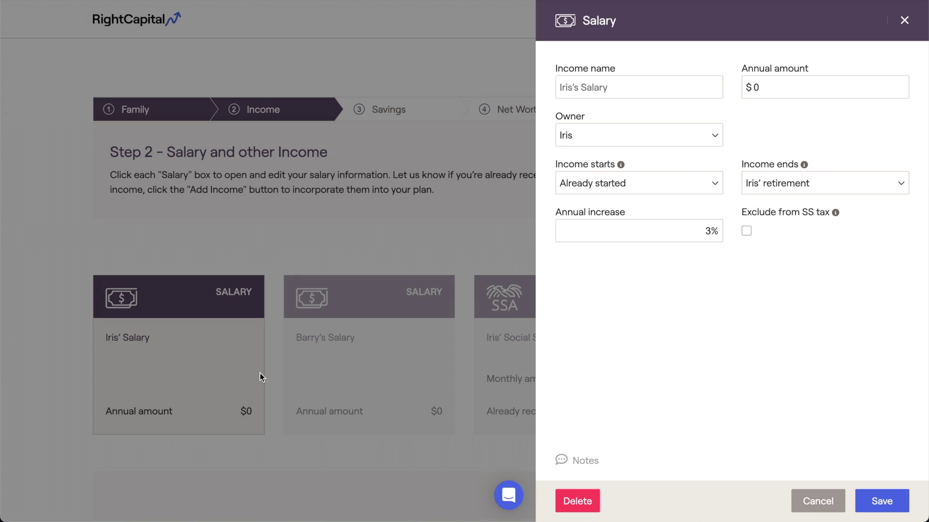
click(767, 94)
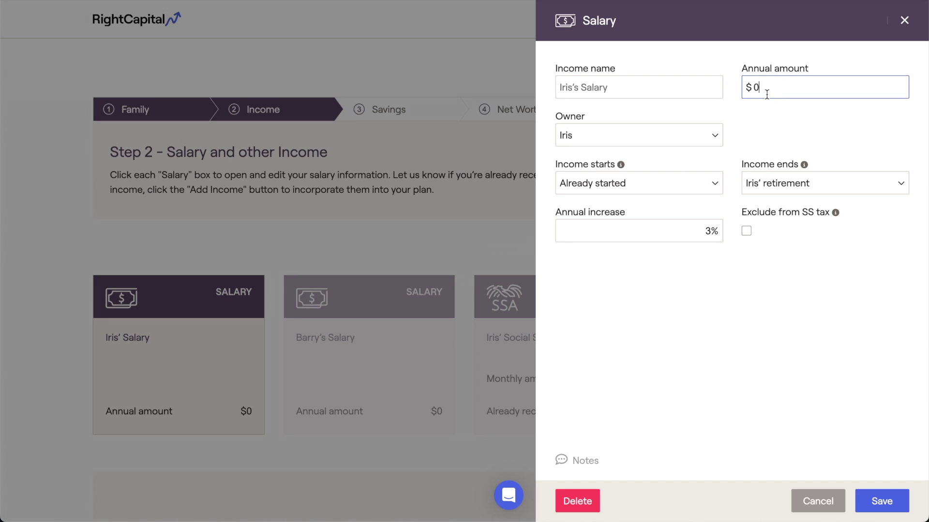
key(BackSpace)
text(100000)
click(748, 124)
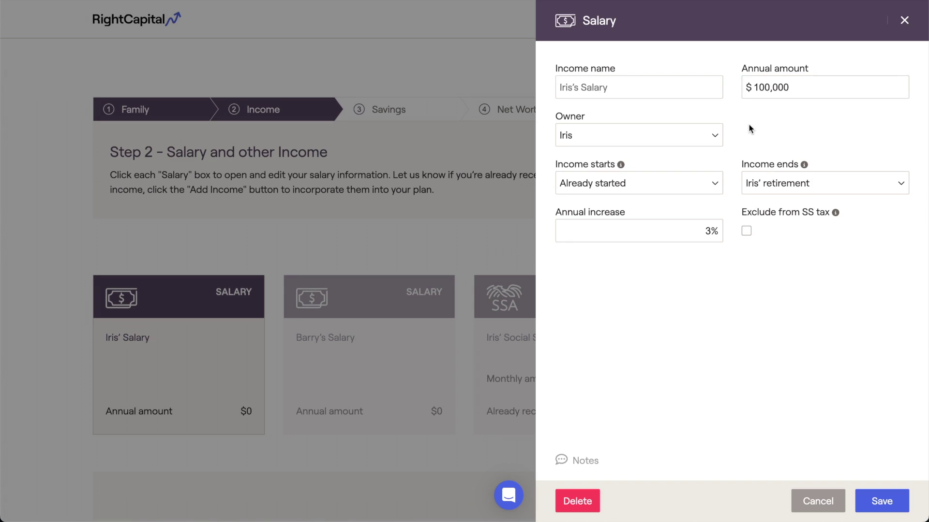
Set a 2.5% annual increase, keep it subject to Social Security tax, and save.
click(816, 180)
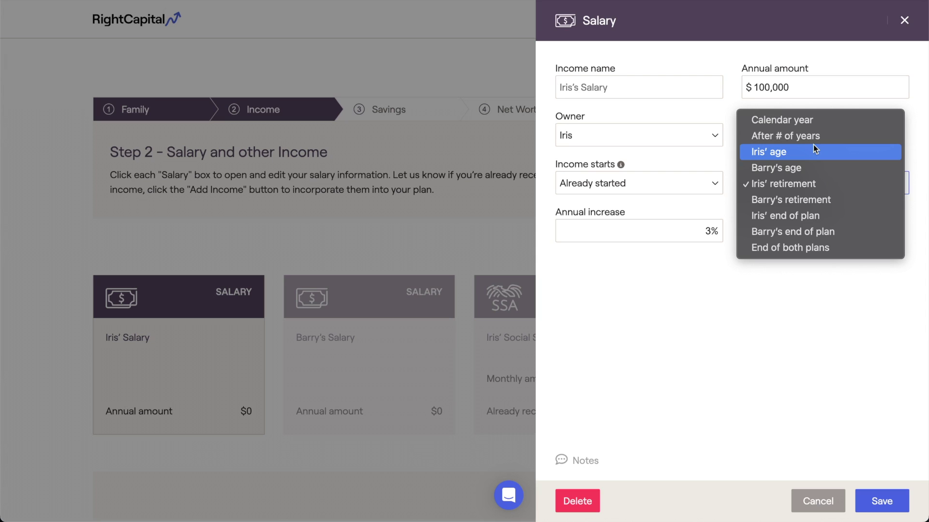
click(727, 153)
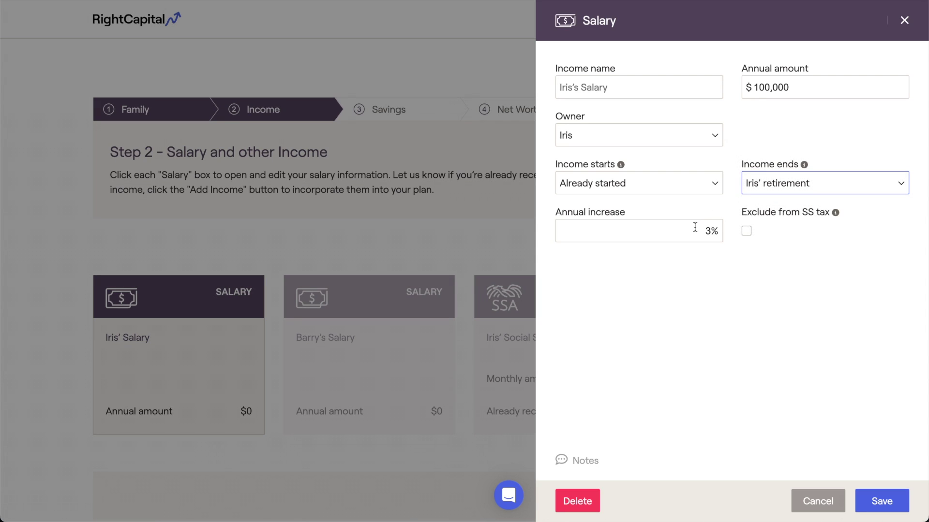
drag(695, 227, 715, 227)
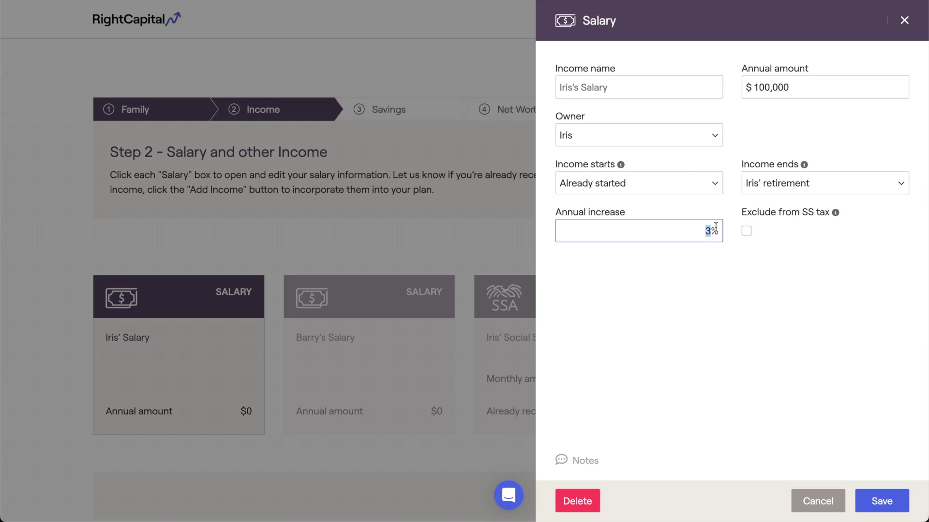
text(2.5)
click(726, 266)
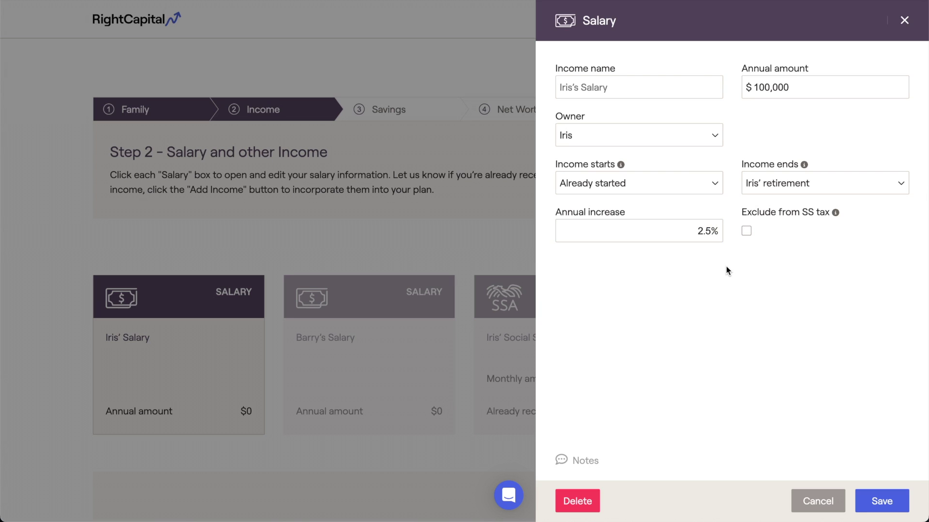
mouse_move(836, 218)
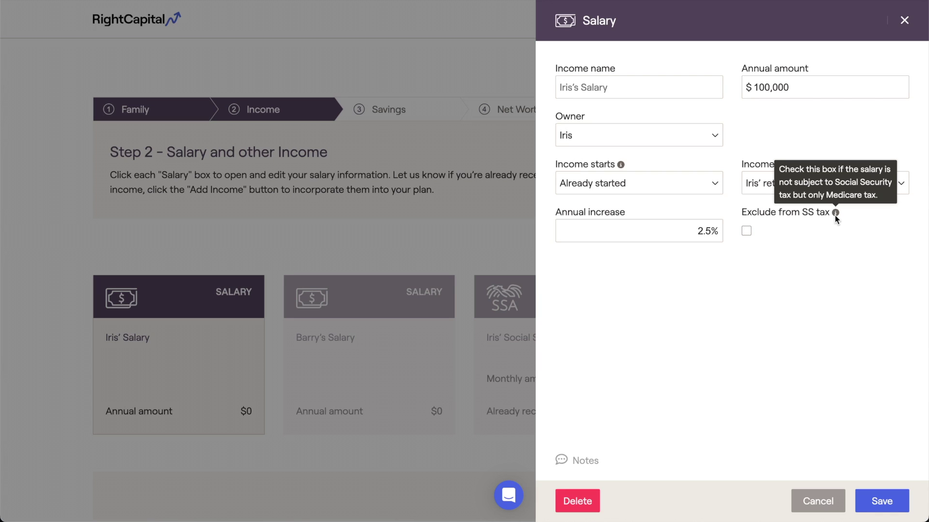
click(747, 233)
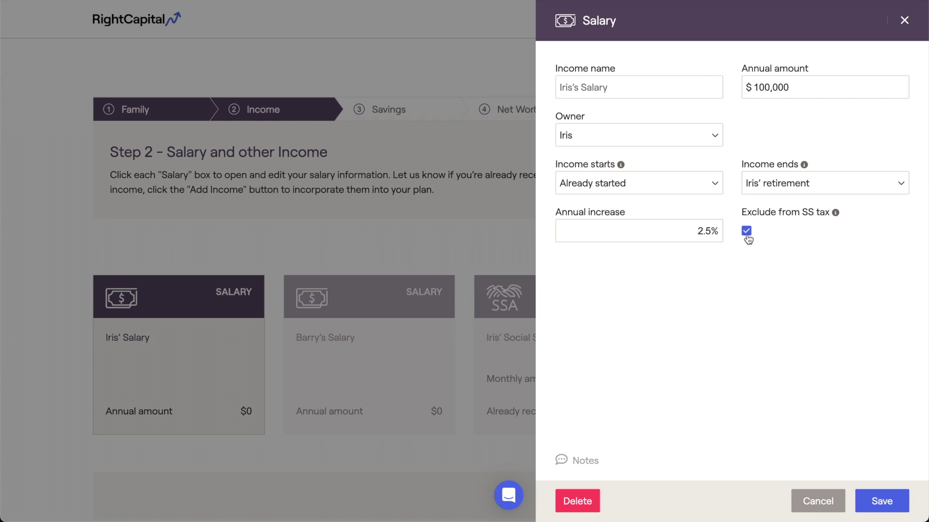
click(747, 233)
click(863, 501)
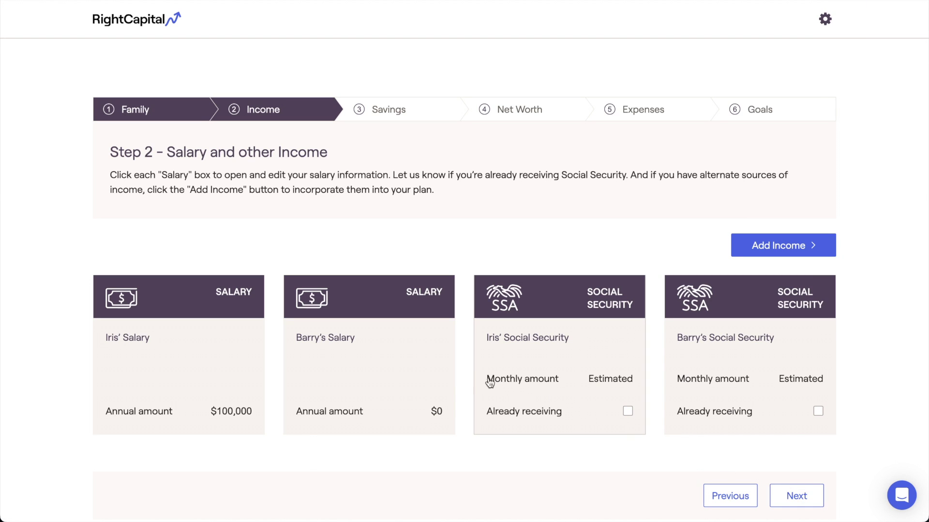
Give the second salary $80,000 a year with a 2.5% annual increase and save it.
click(434, 357)
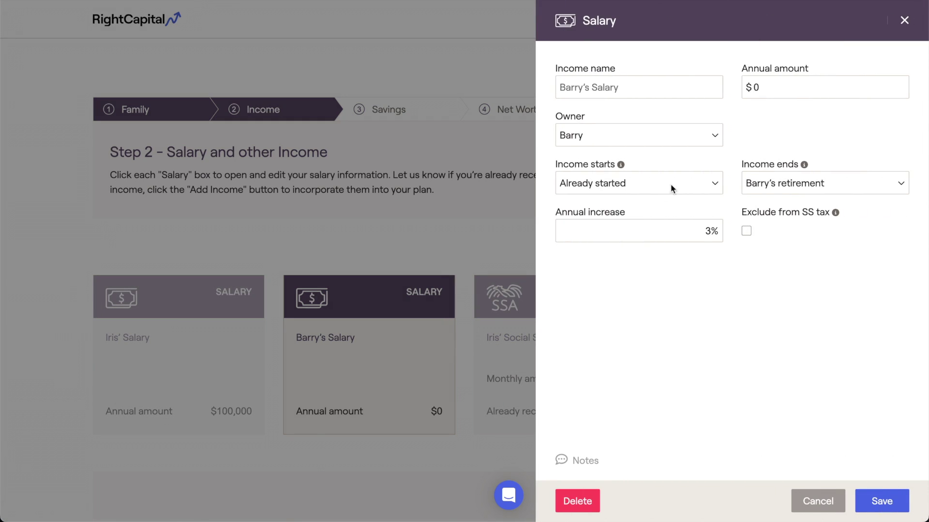
click(773, 88)
text(80,000)
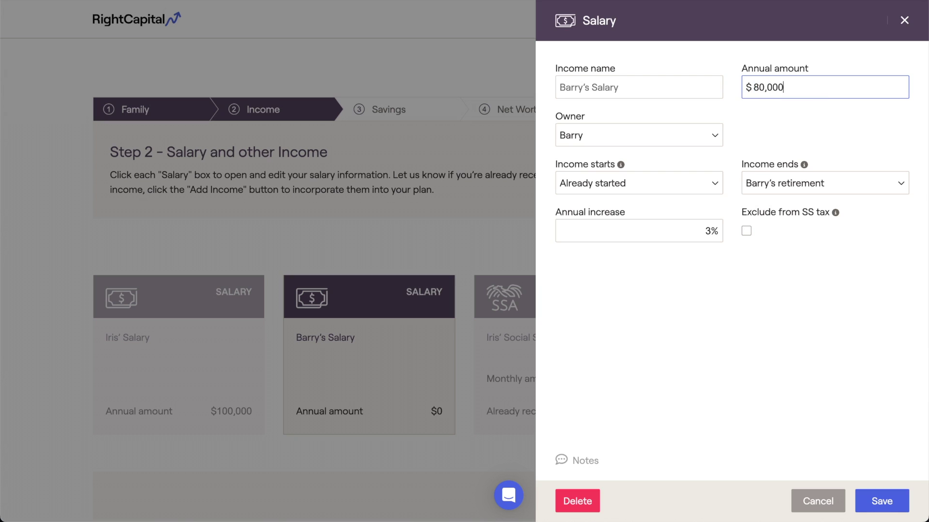
key(Tab)
click(701, 227)
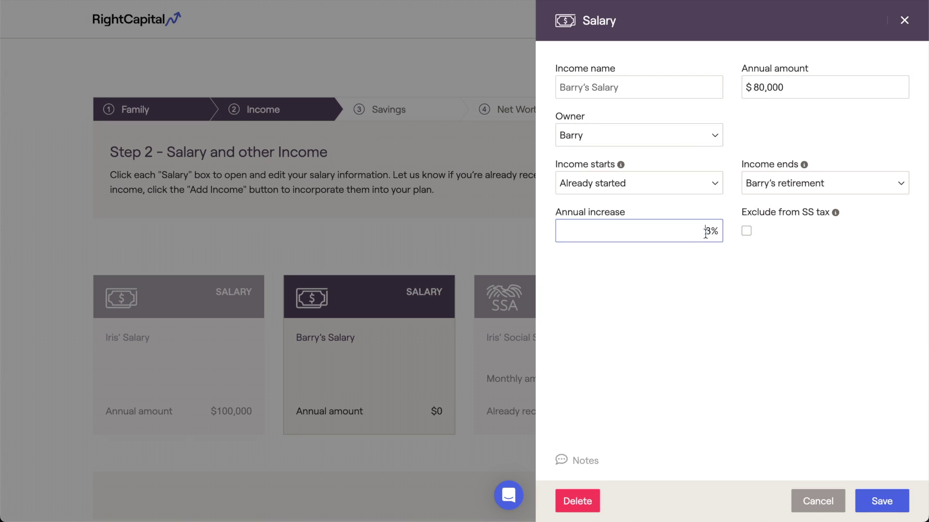
key(BackSpace)
text(2.5)
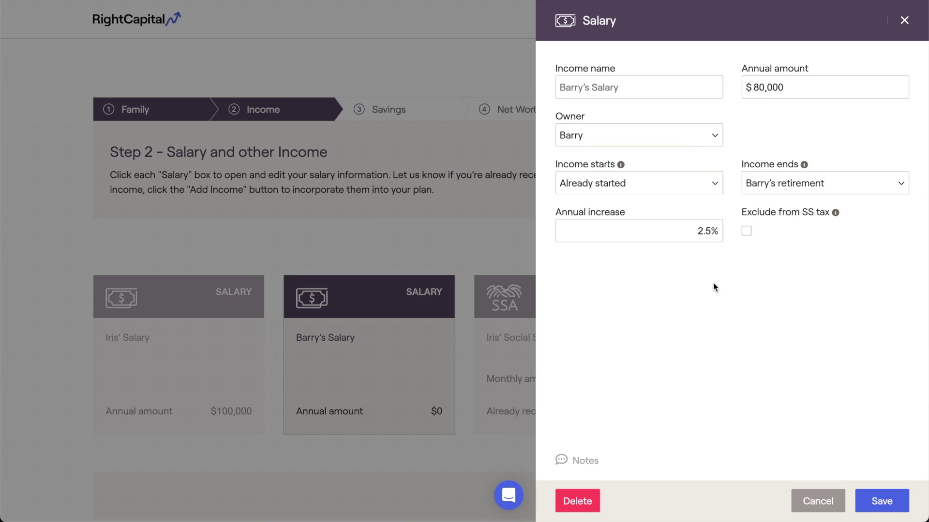
click(882, 501)
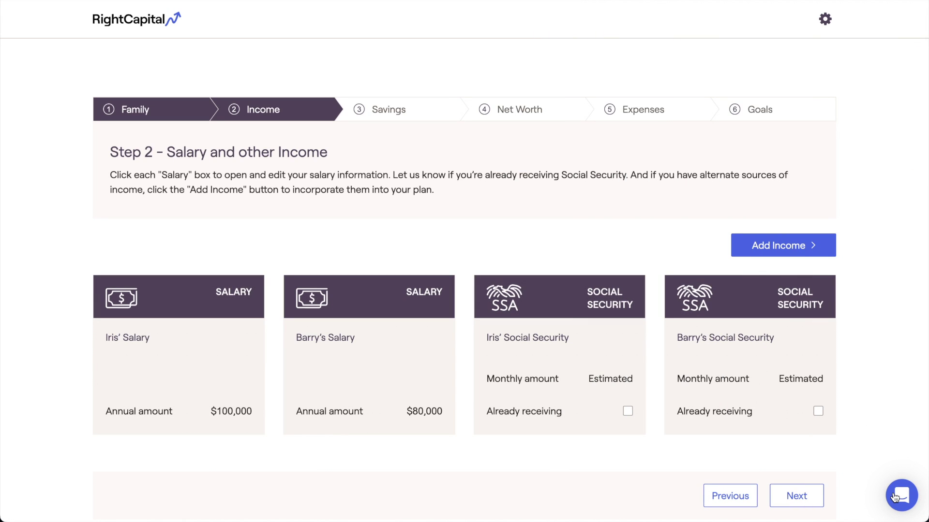
Start deleting the second salary card, then cancel to keep it.
mouse_move(437, 332)
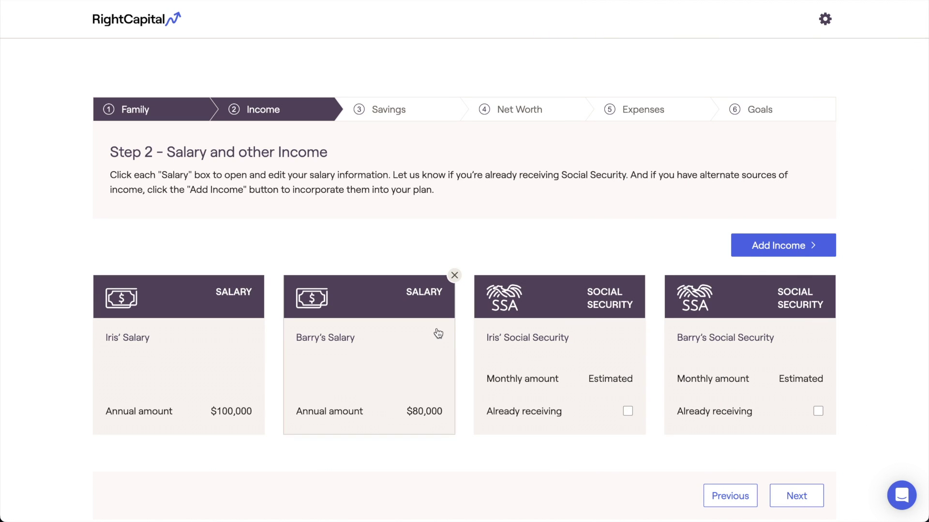
click(454, 276)
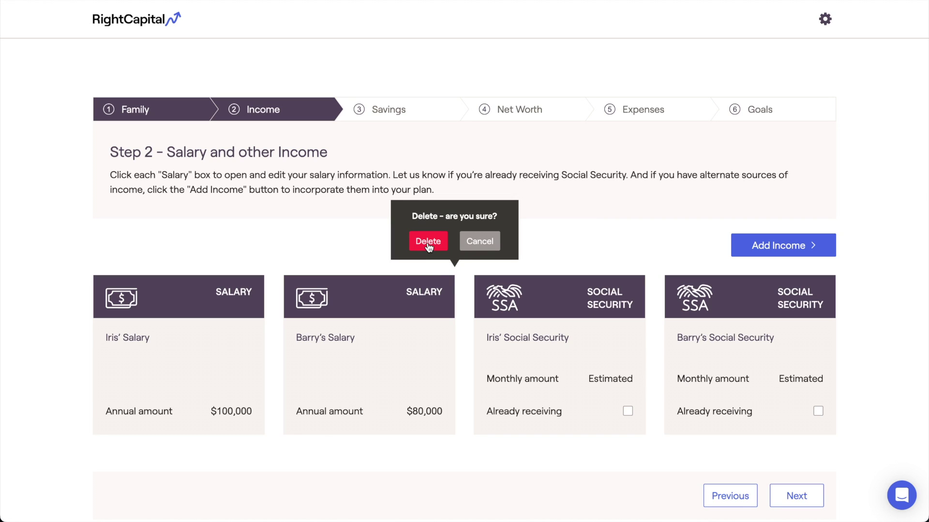
click(465, 245)
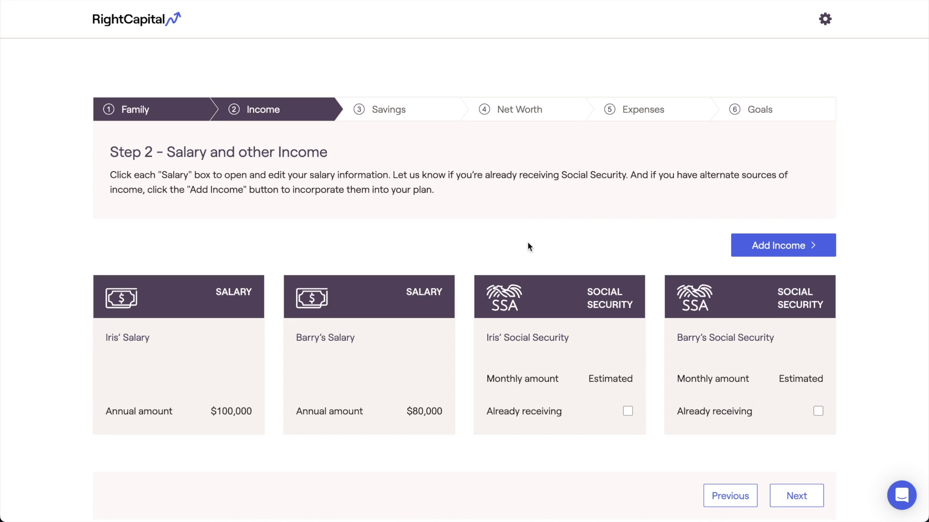
Mark the first Social Security as already received at $2,500 monthly with filing age 62.
click(540, 350)
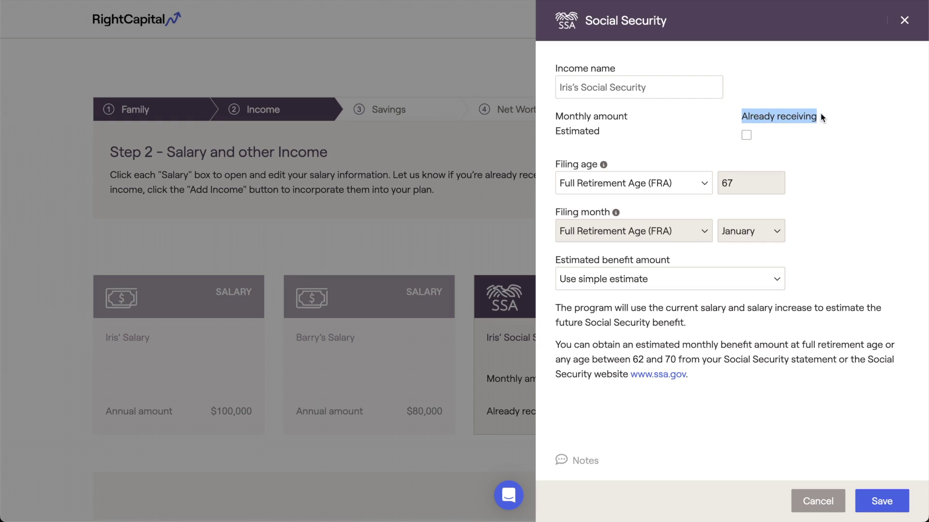
click(816, 137)
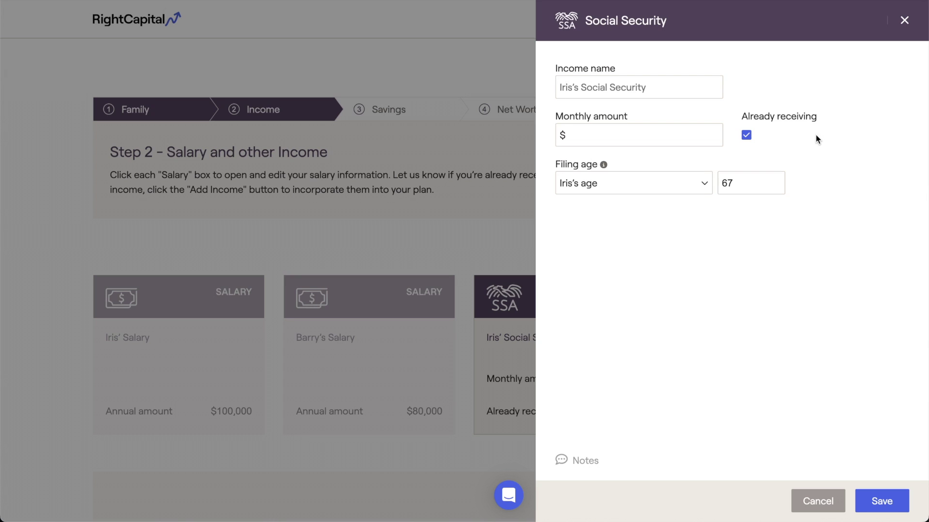
click(702, 136)
text(2,500)
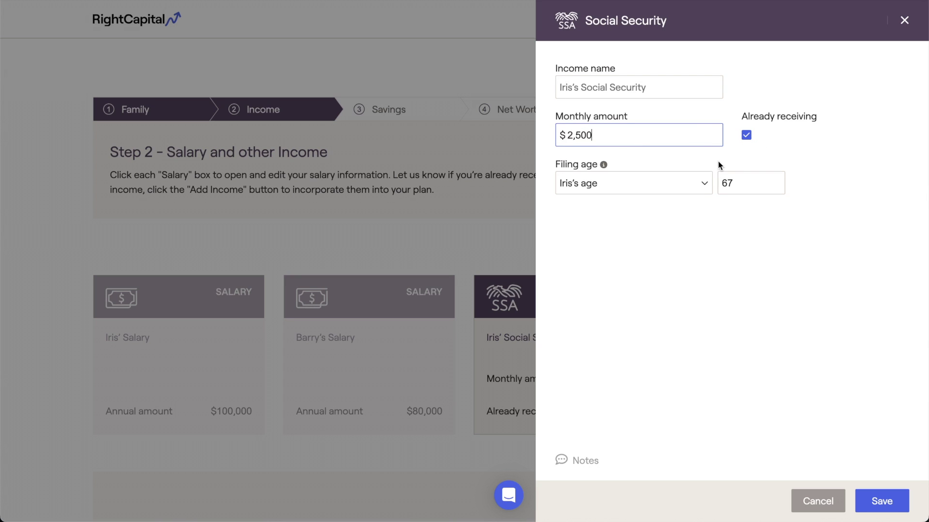
click(732, 182)
key(BackSpace)
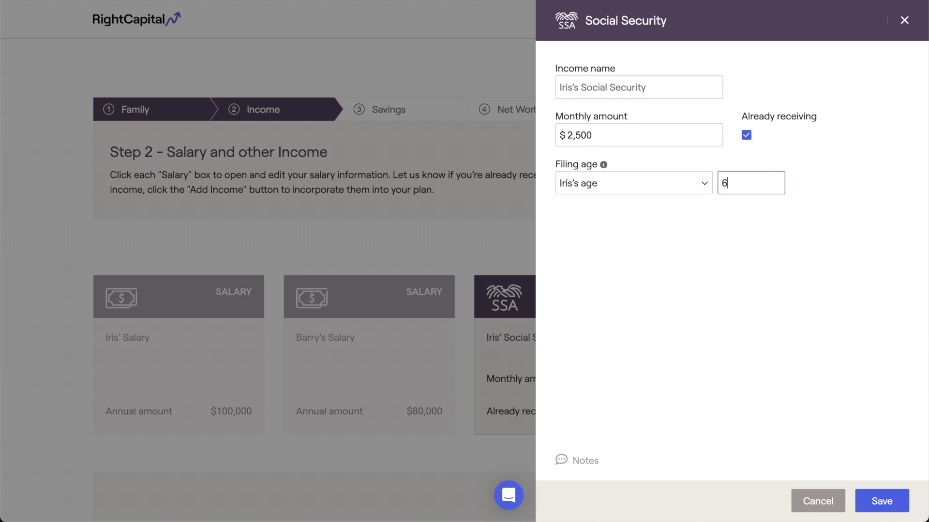
text(2)
click(705, 221)
Untick Already receiving and base the benefit estimate on the SS statement value.
click(746, 137)
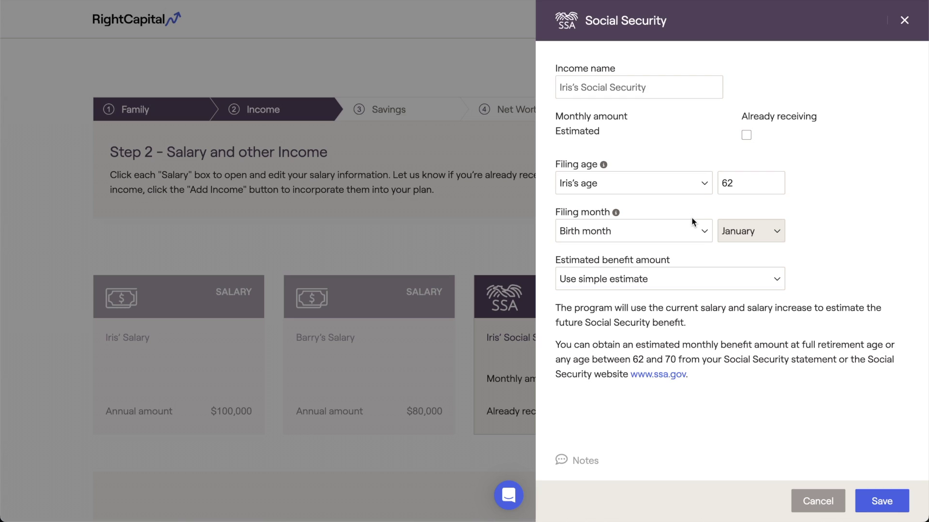
click(677, 280)
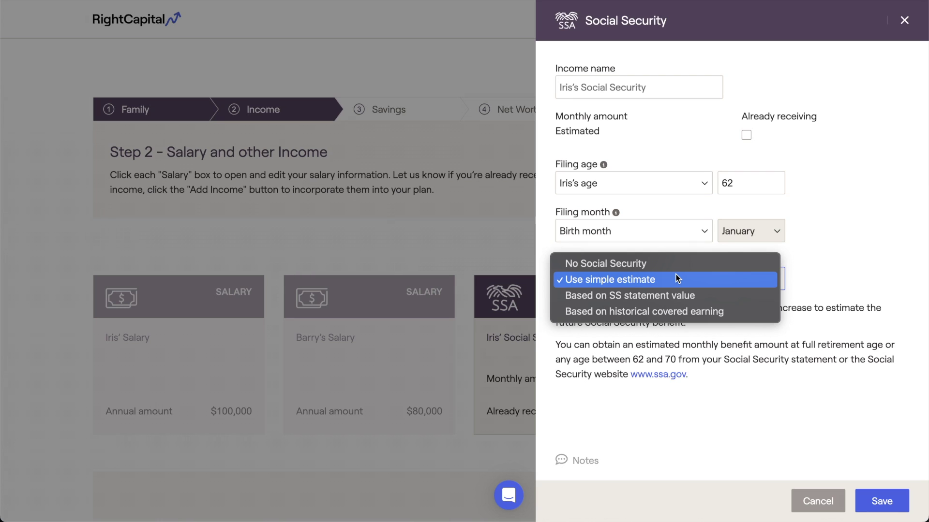
click(703, 295)
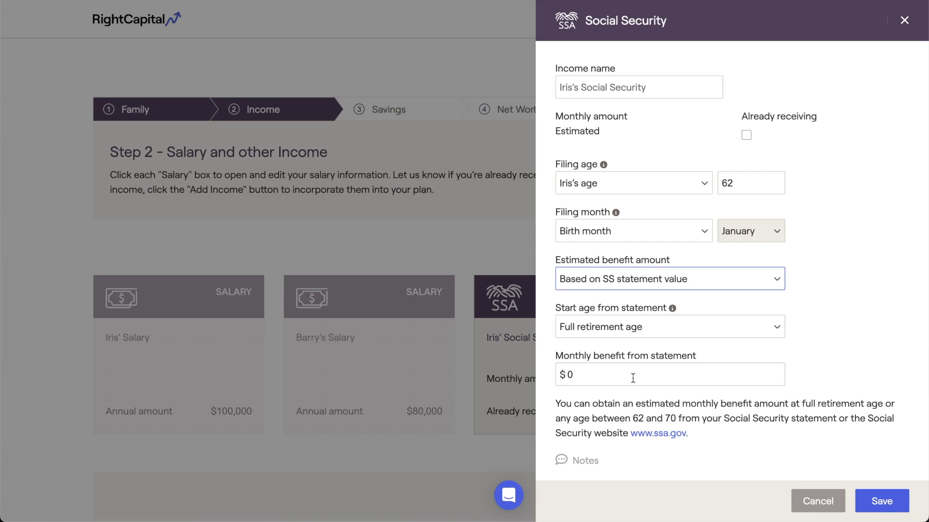
Switch the estimate to historical covered earnings and review the yearly earnings table.
click(692, 280)
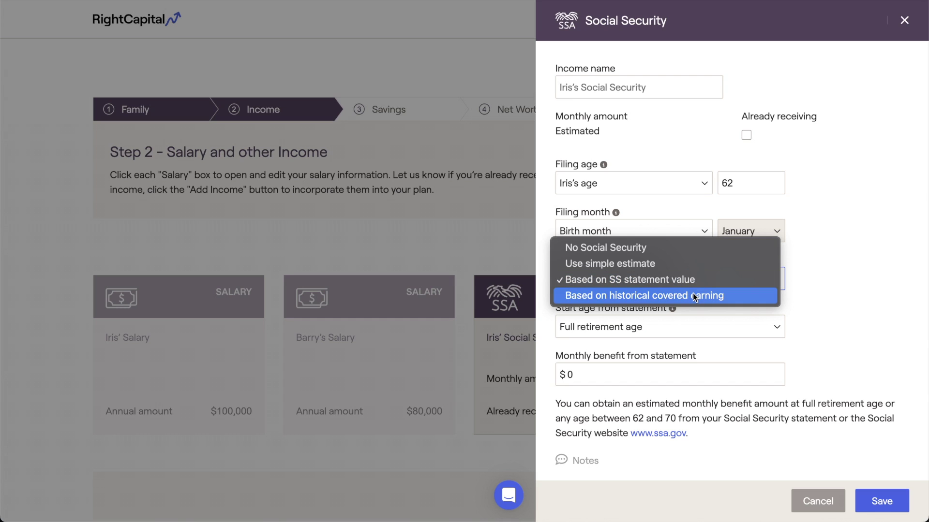
click(693, 295)
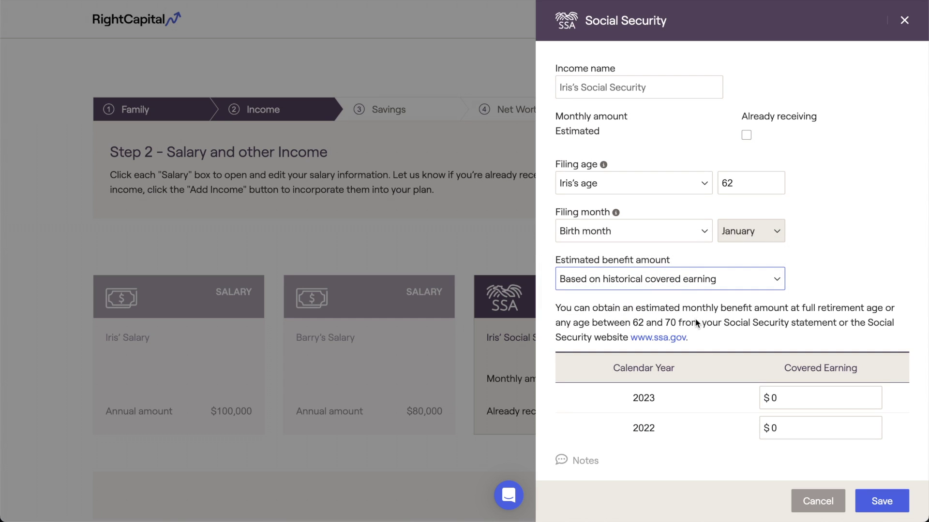
scroll(699, 350, down, 3)
scroll(700, 351, down, 5)
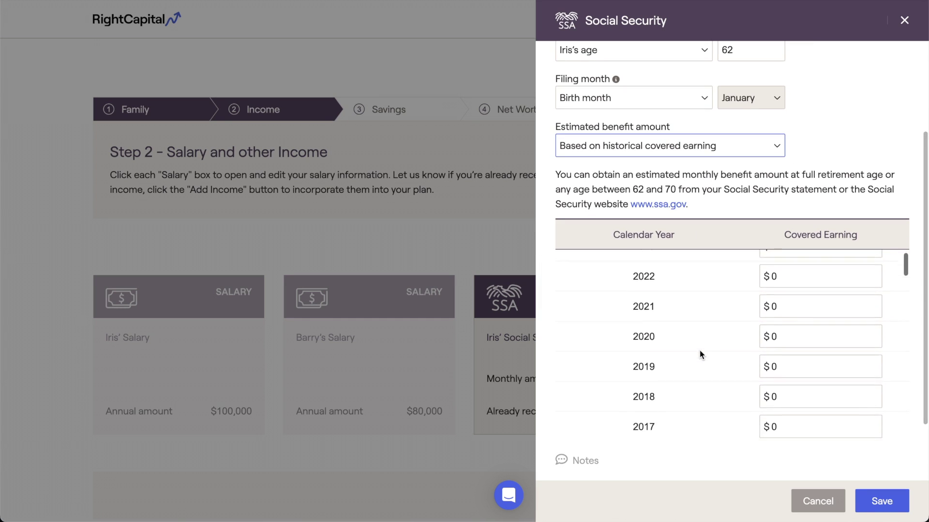
scroll(700, 351, down, 2)
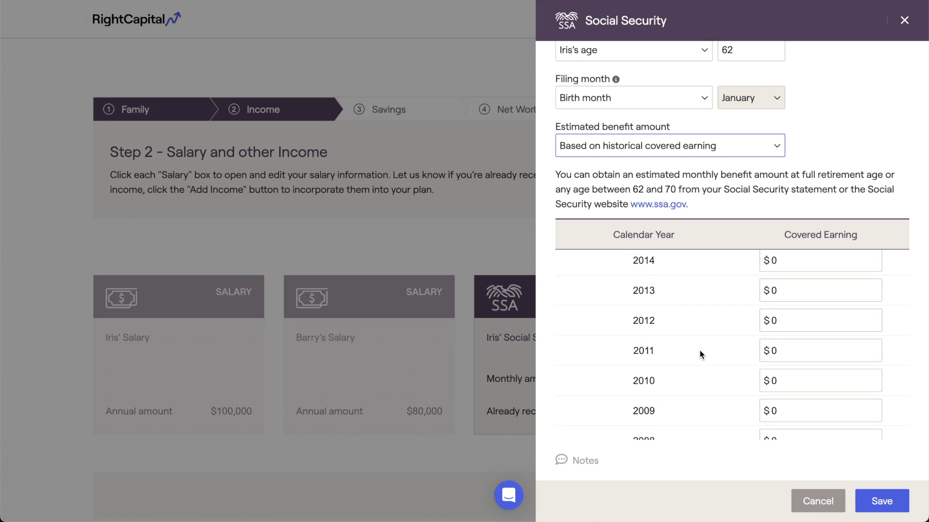
scroll(813, 143, up, 3)
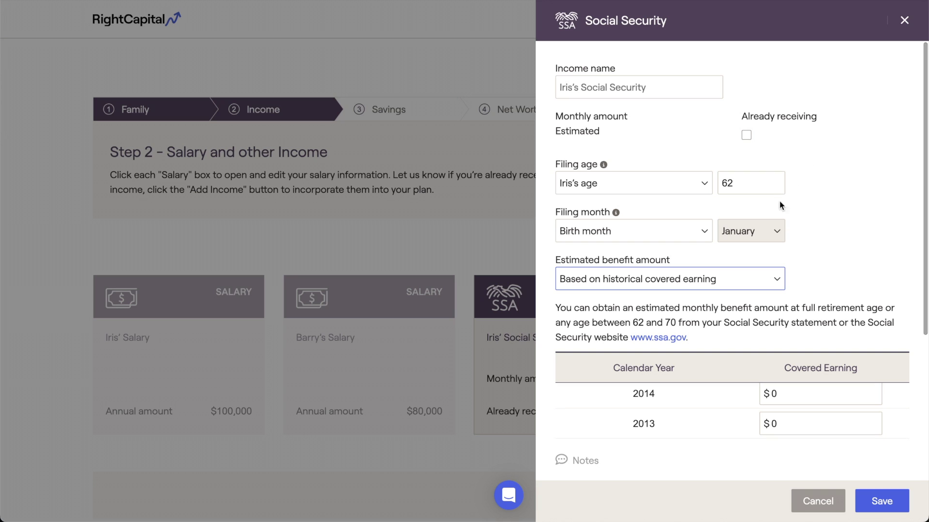
click(746, 275)
File at Full Retirement Age (67) with Use simple estimate as the benefit, and save.
click(735, 256)
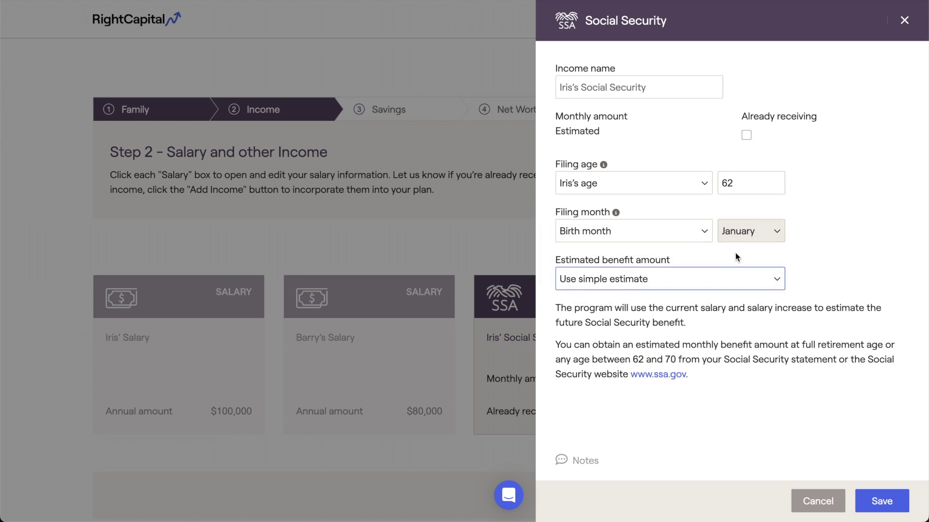
click(661, 189)
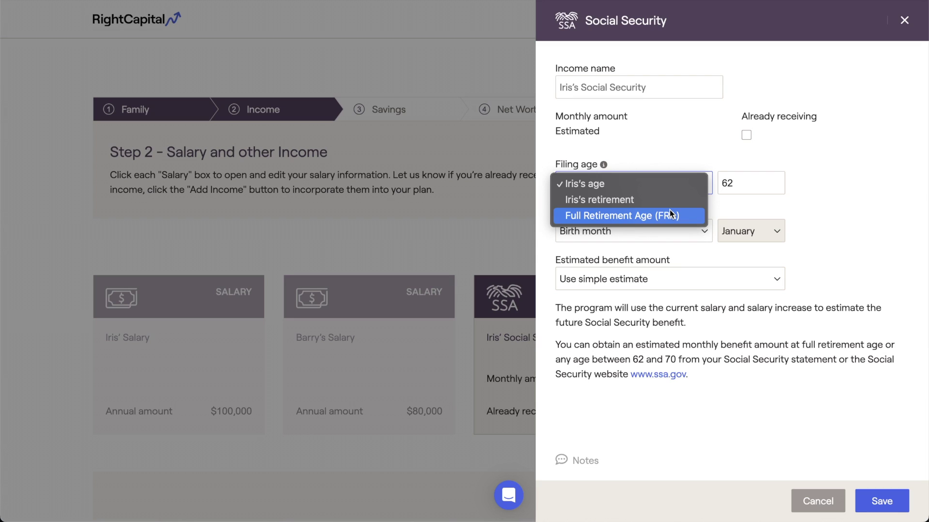
click(671, 214)
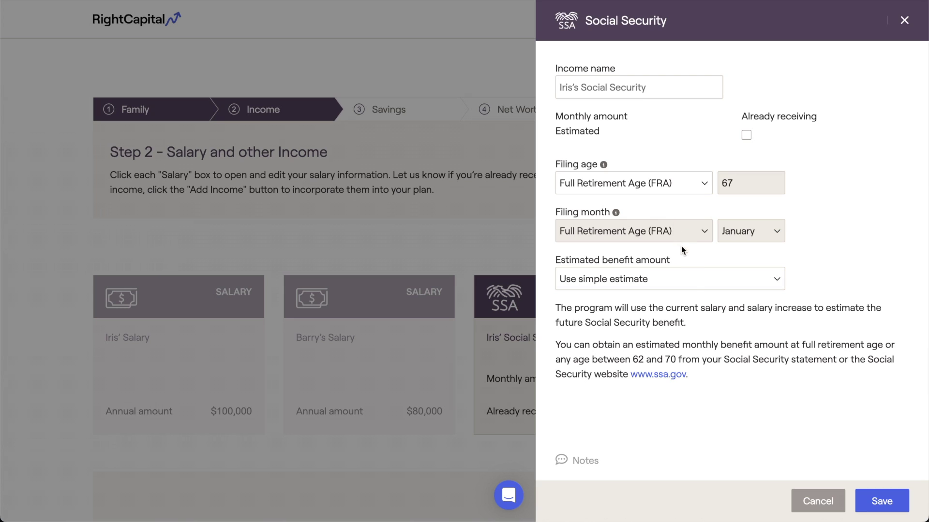
click(691, 284)
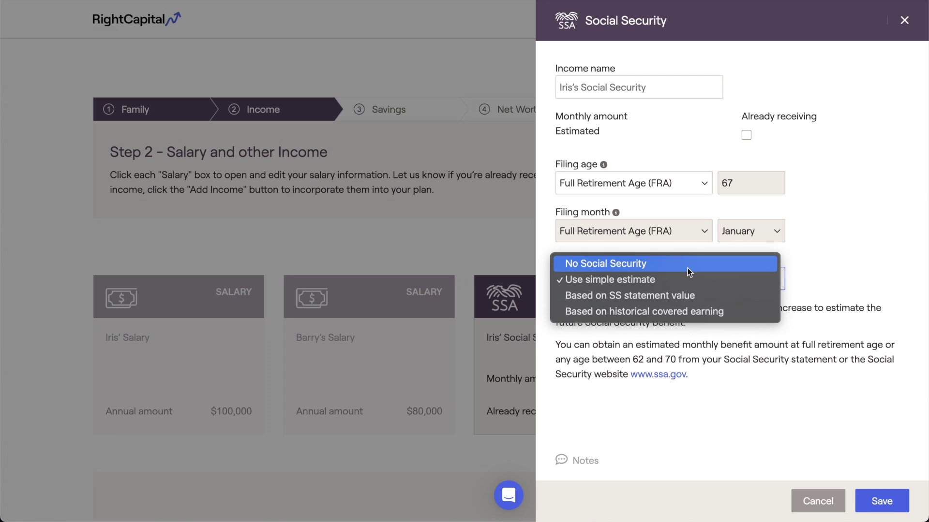
click(687, 268)
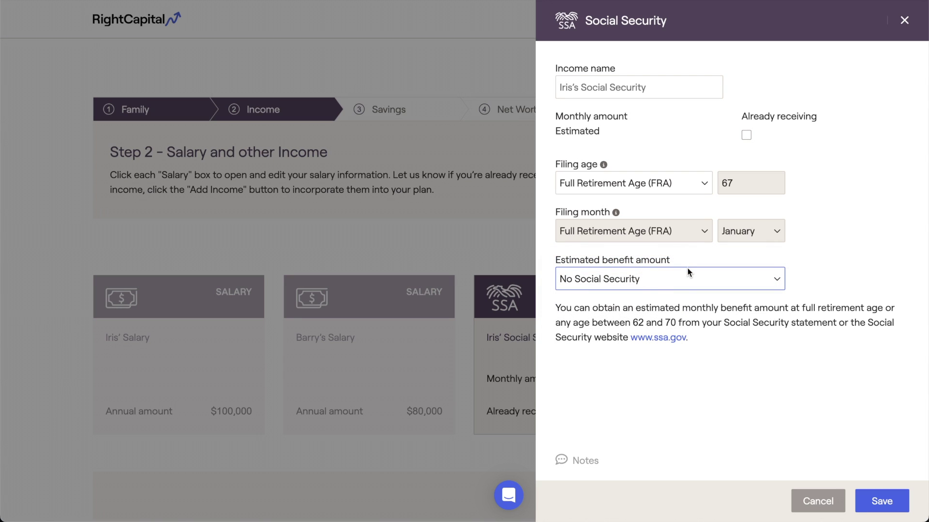
click(687, 269)
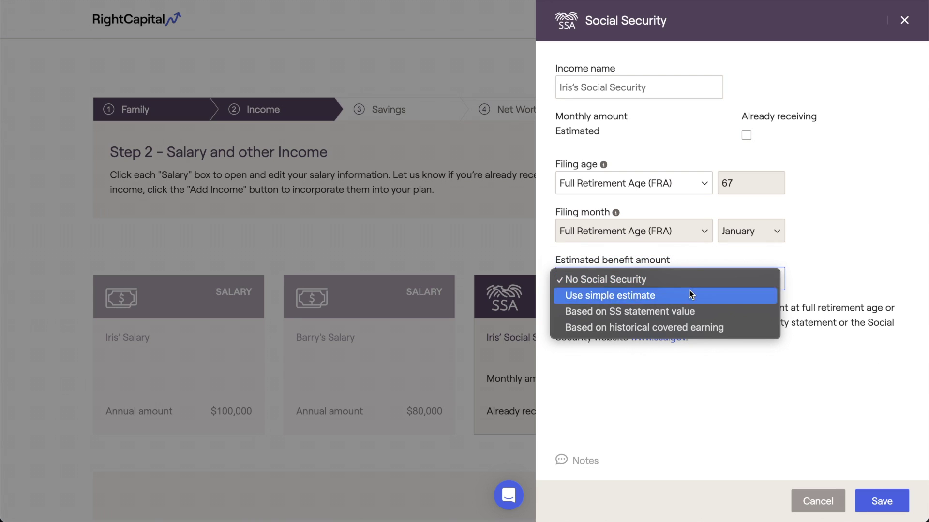
click(690, 290)
click(860, 494)
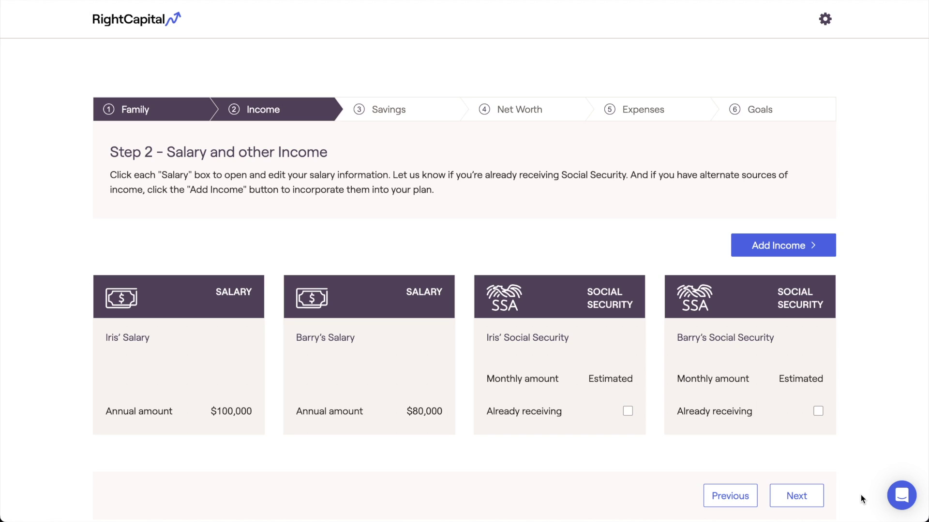
Add a Self-employment income and close its panel without changes.
click(748, 252)
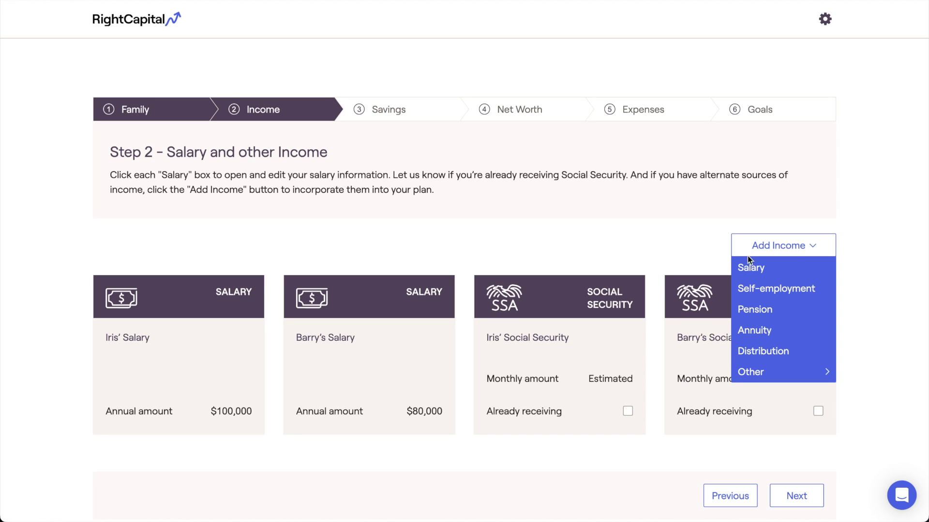
mouse_move(755, 374)
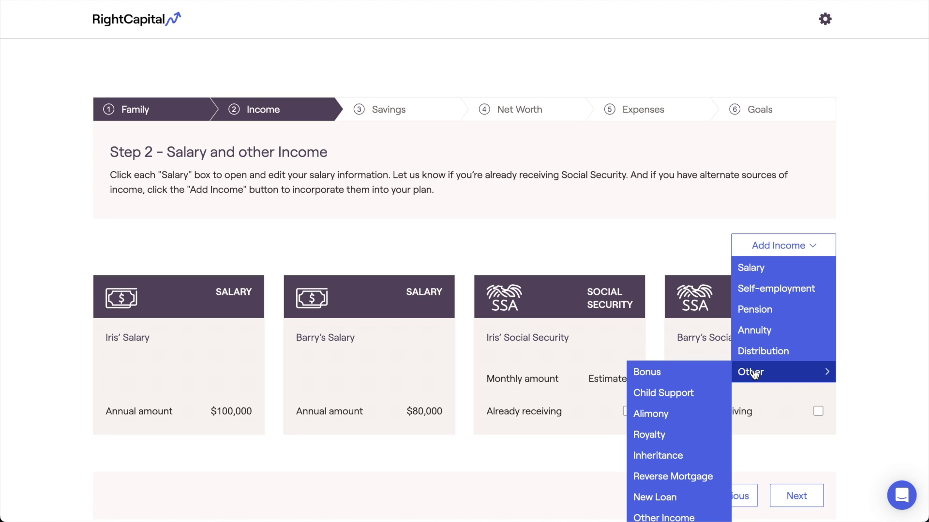
click(756, 296)
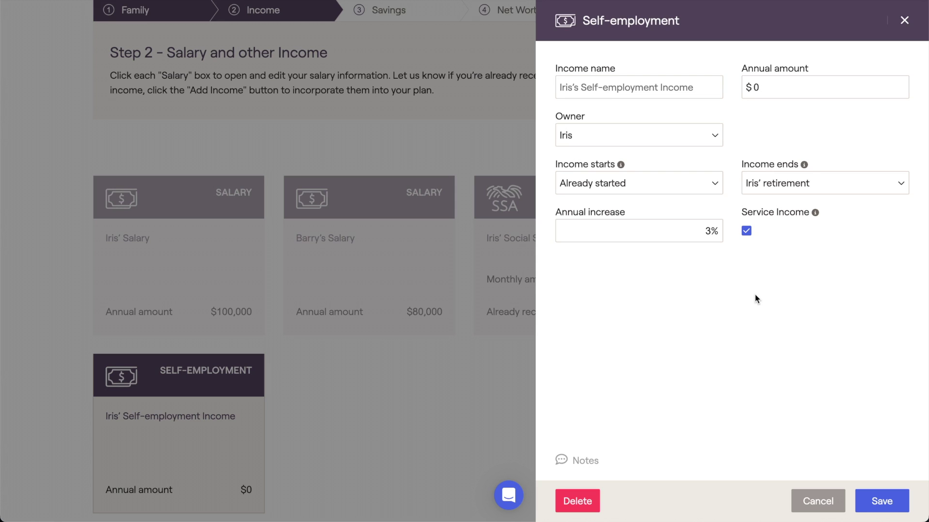
click(797, 492)
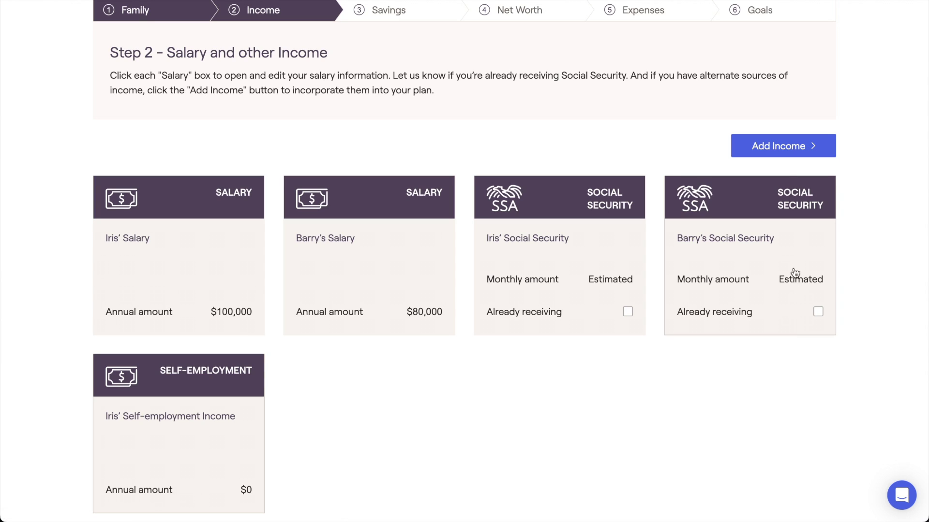
Add a Pension income, keeping Already started as its start, and close without changes.
click(790, 159)
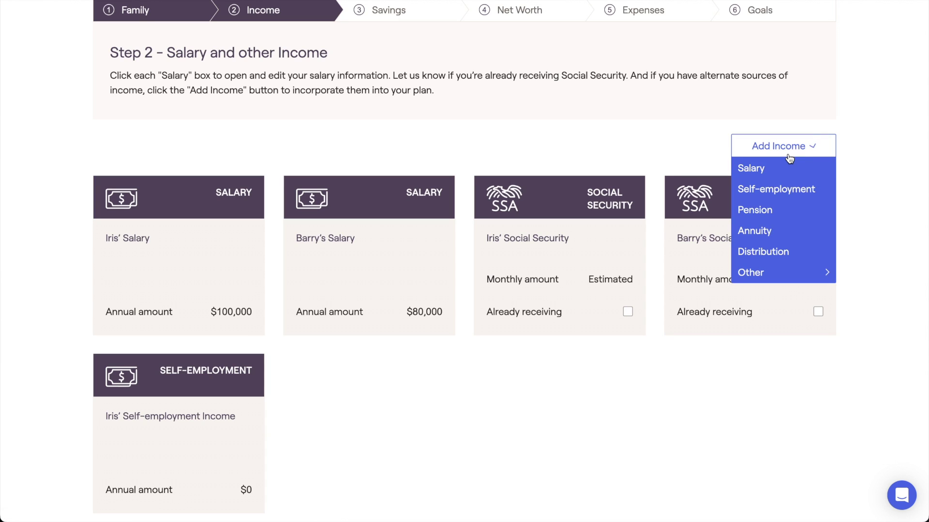
click(789, 213)
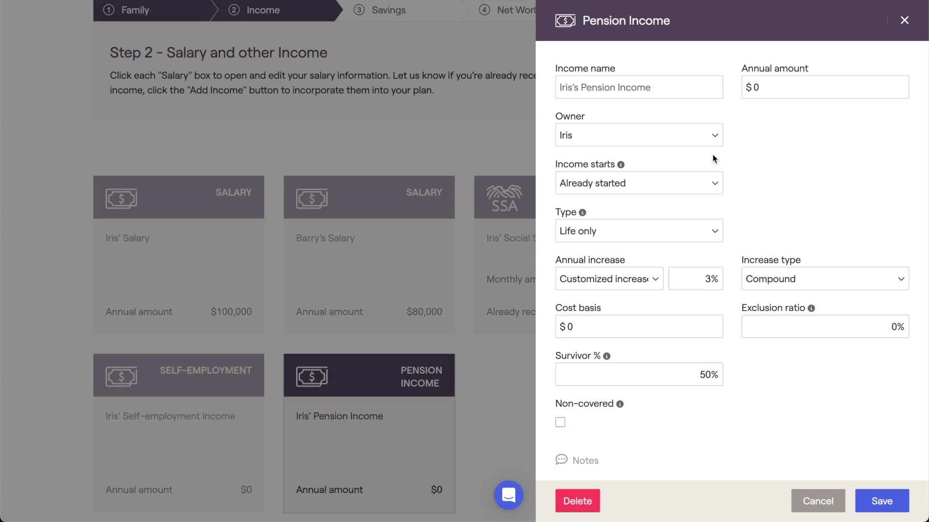
click(699, 183)
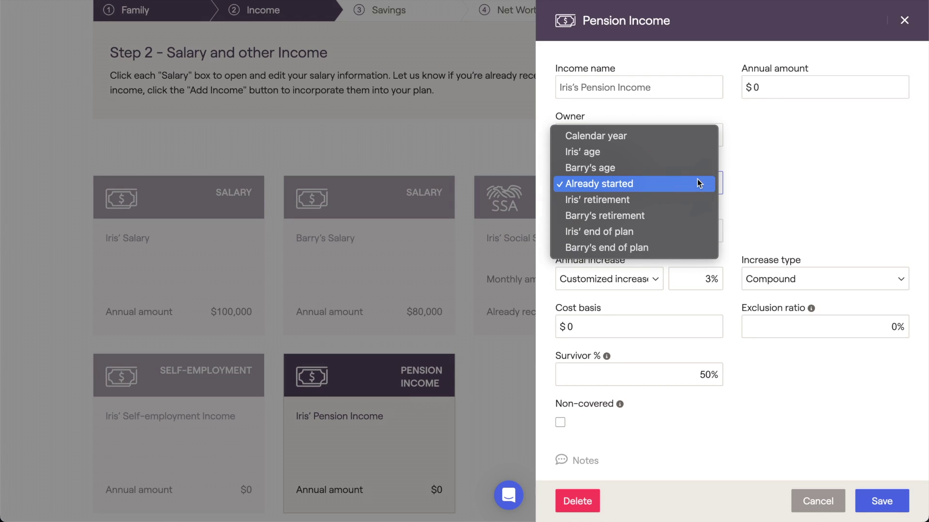
click(698, 181)
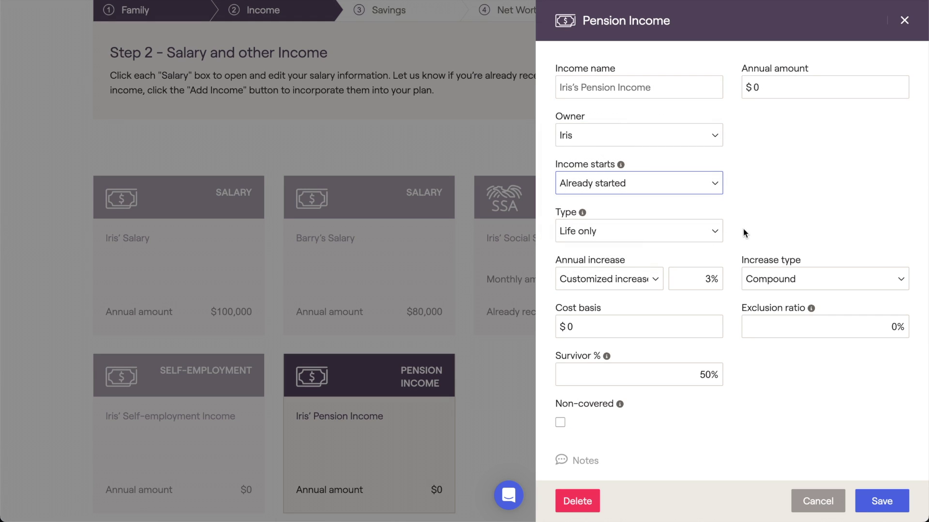
click(811, 497)
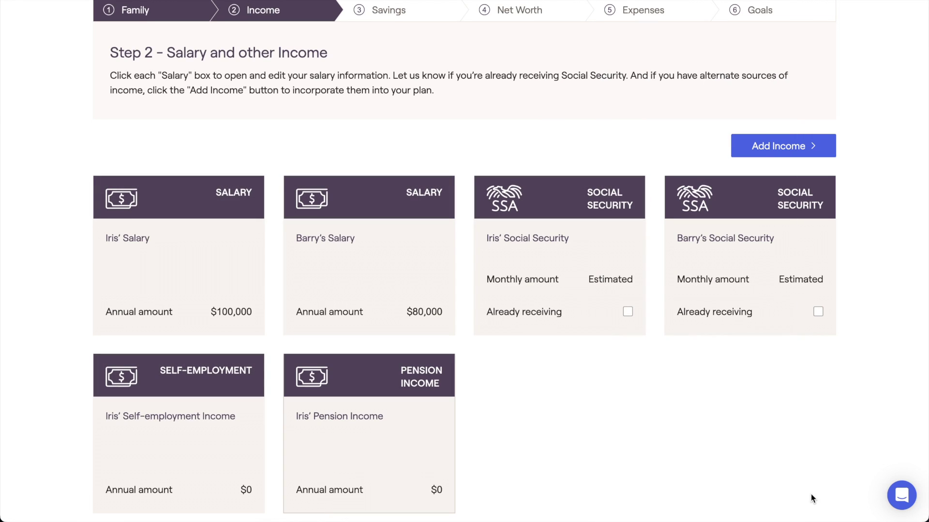
Add an Other Income entry, keeping Earned income tax treatment, and close without changes.
click(805, 157)
mouse_move(808, 271)
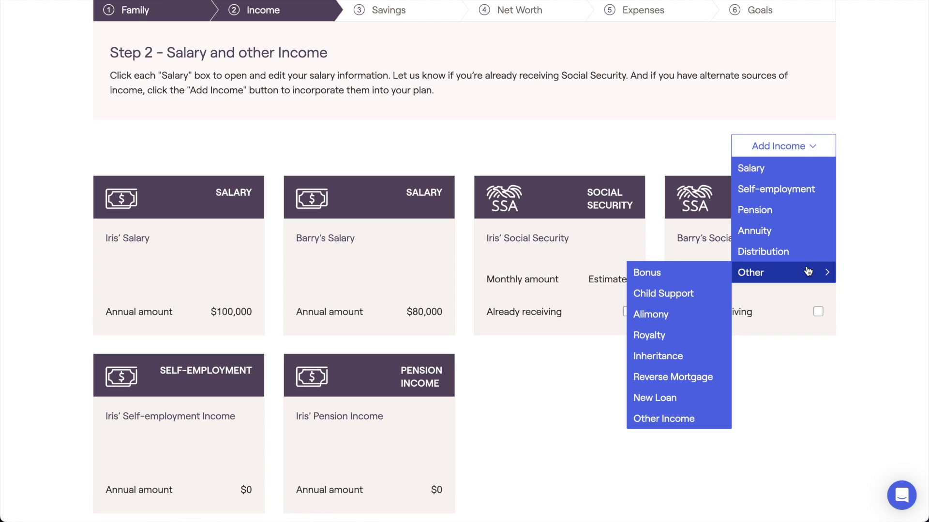
click(715, 422)
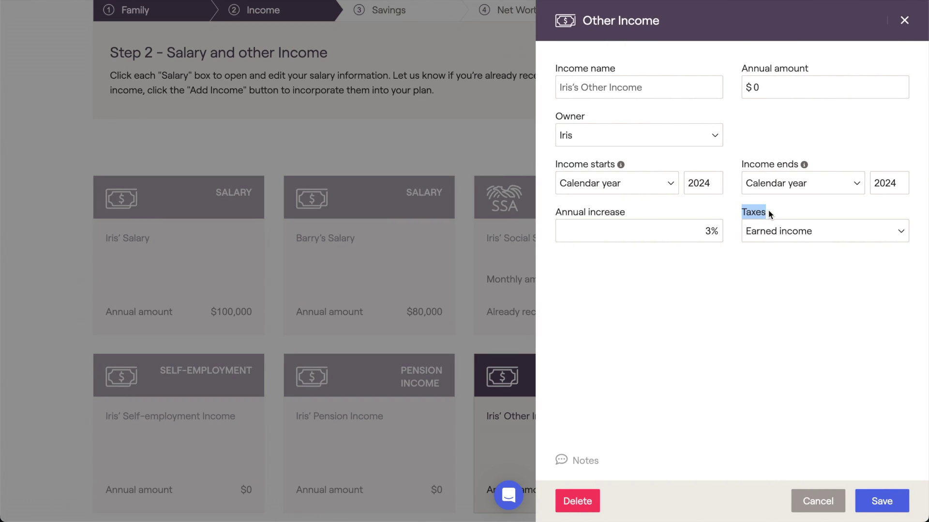
click(824, 232)
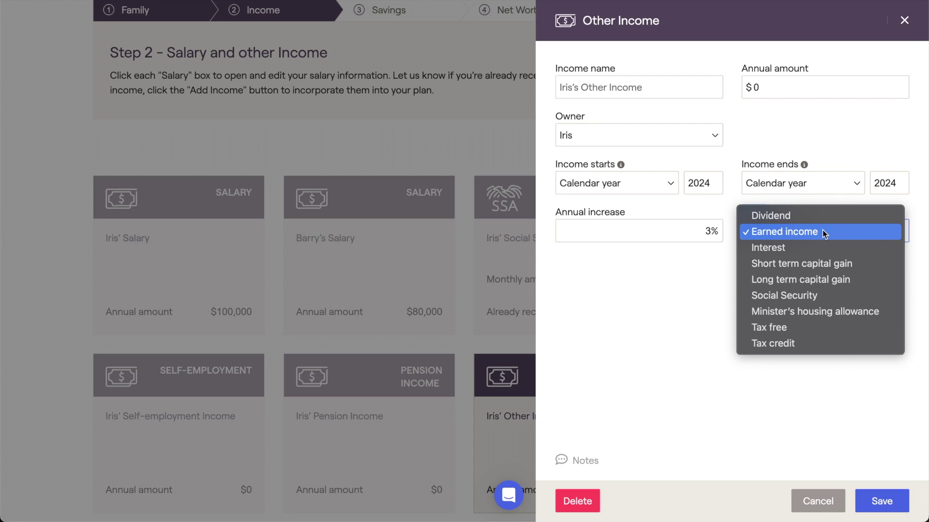
click(816, 503)
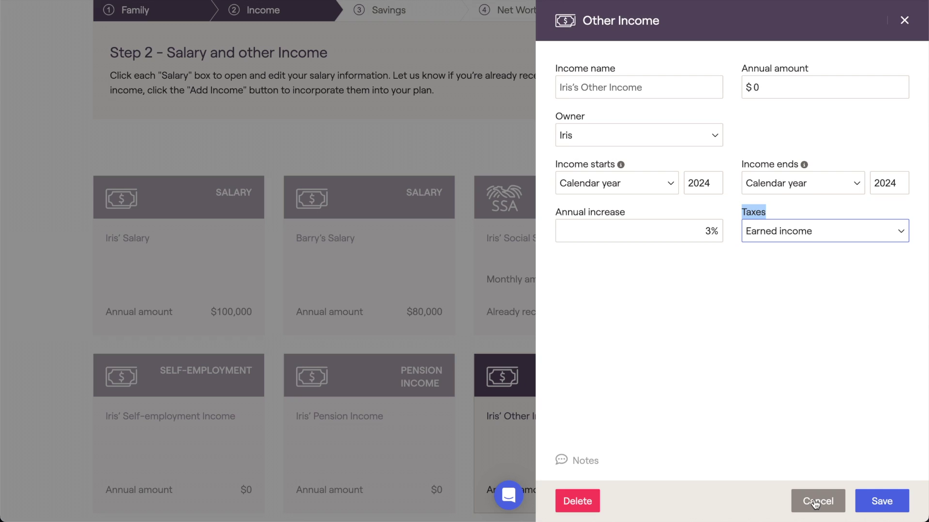
click(816, 503)
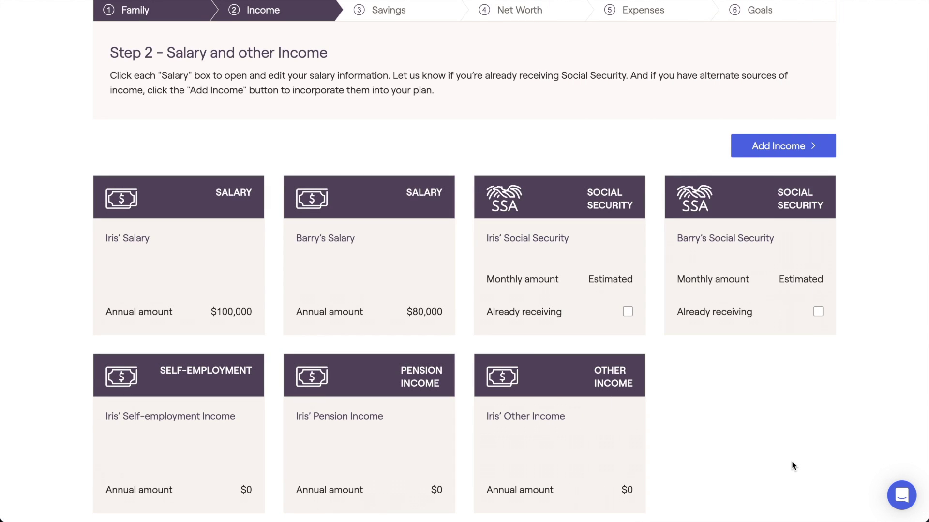
Go to the client Profile's Income page and open the $100,000 salary for editing.
scroll(793, 466, down, 3)
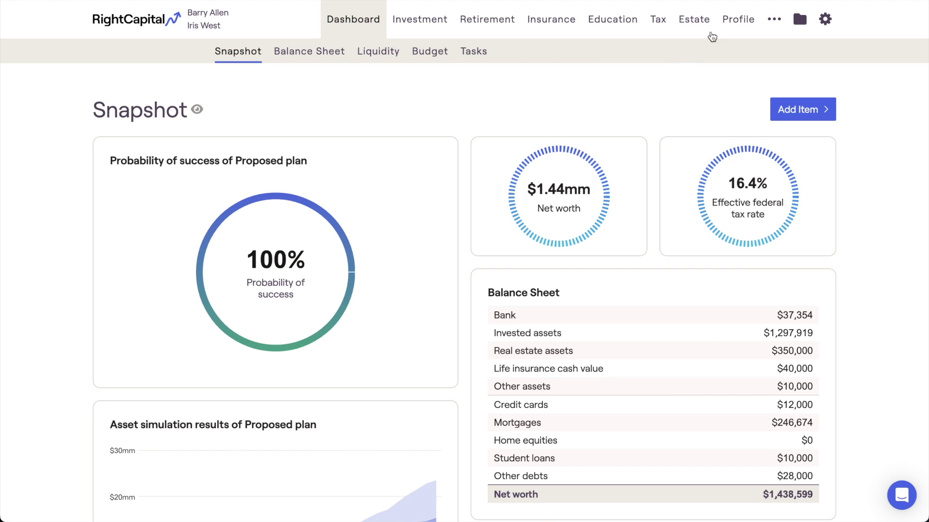
click(720, 29)
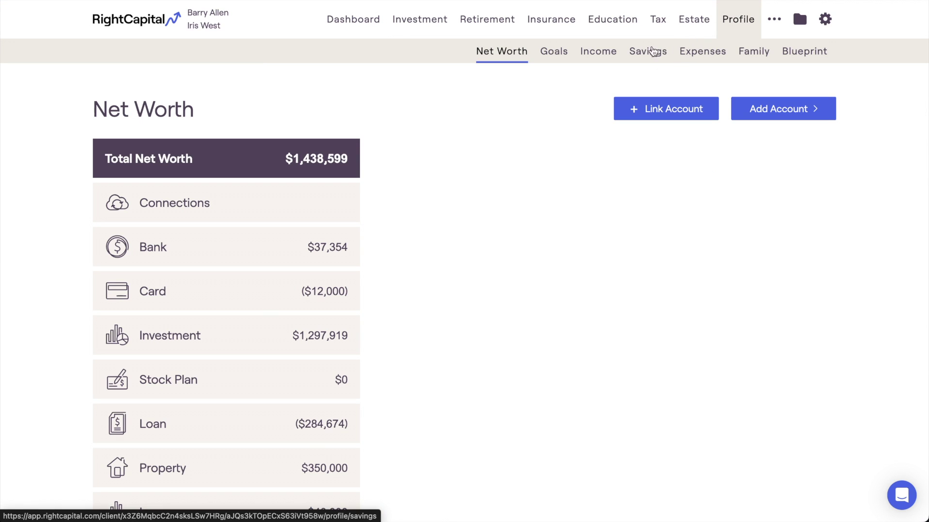
click(615, 59)
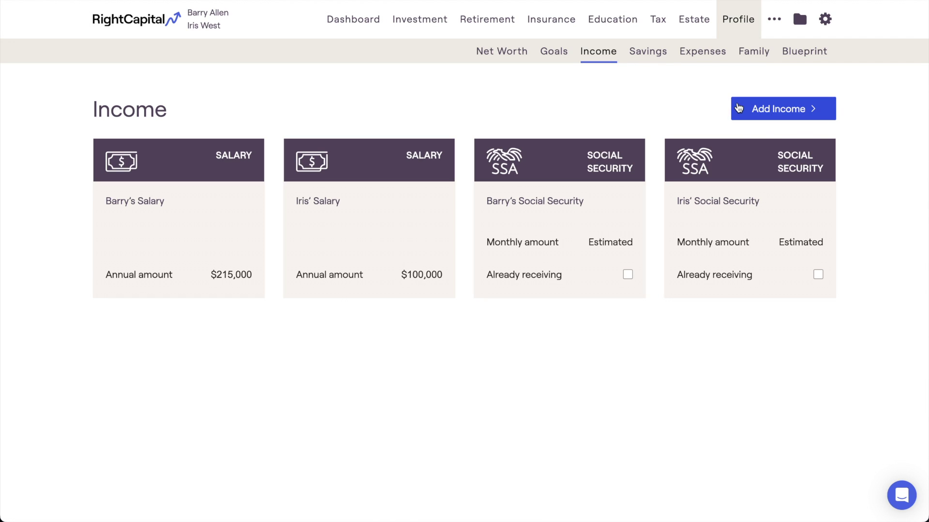
click(739, 108)
click(739, 108)
click(447, 278)
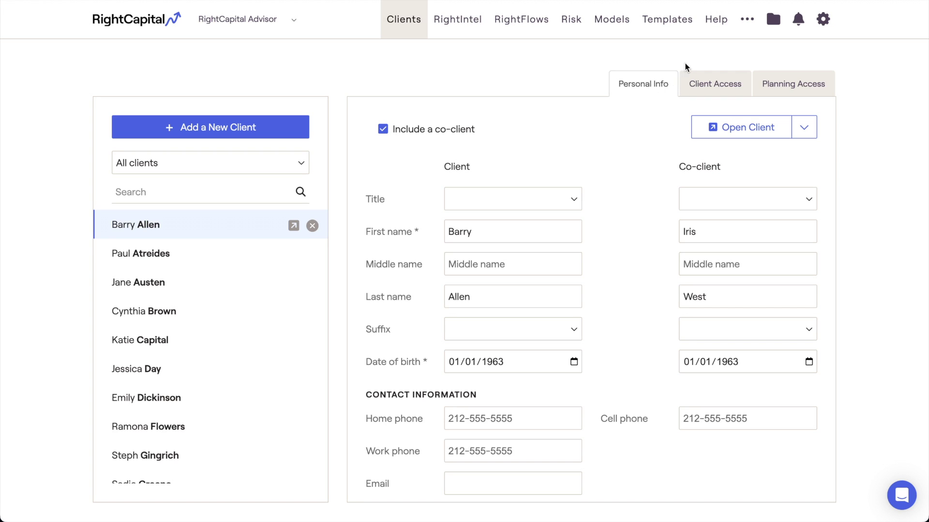
Open the Help Center's Contact Us > Support page and scroll to the Call and Email sections.
click(713, 33)
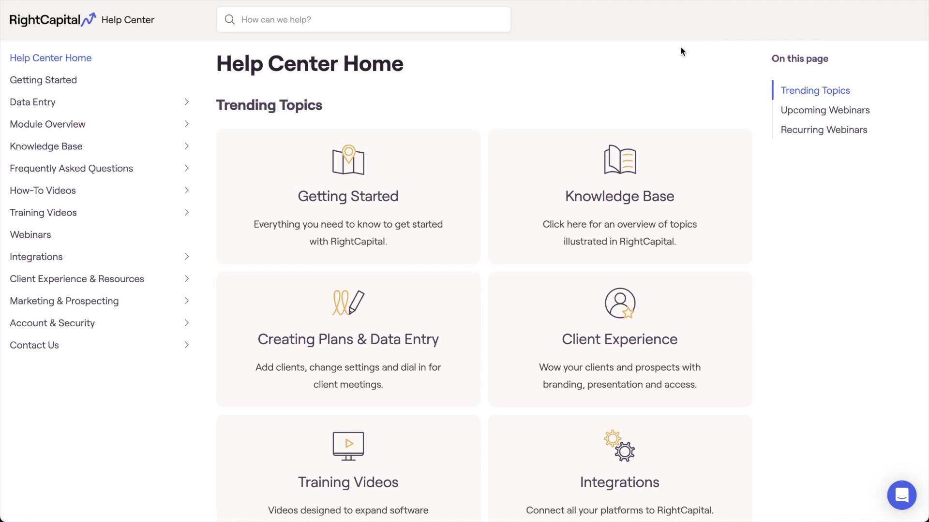
click(189, 345)
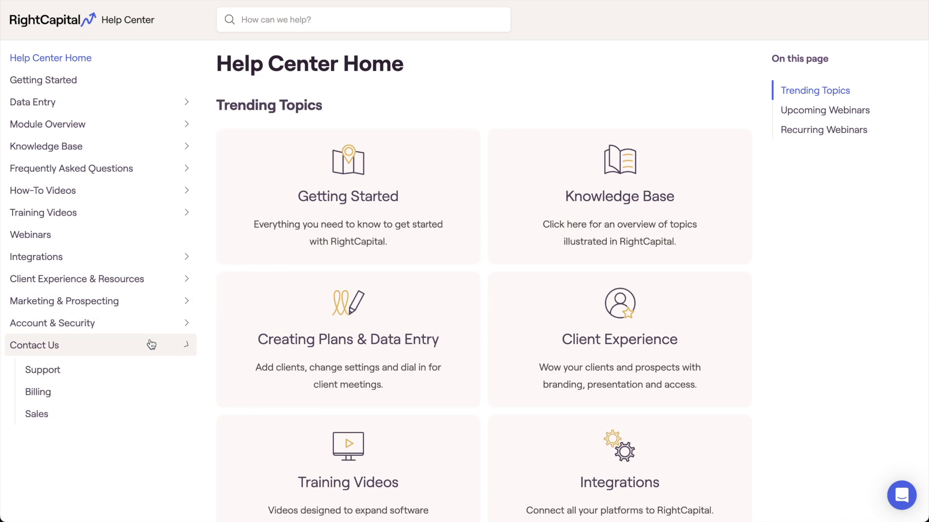
click(148, 367)
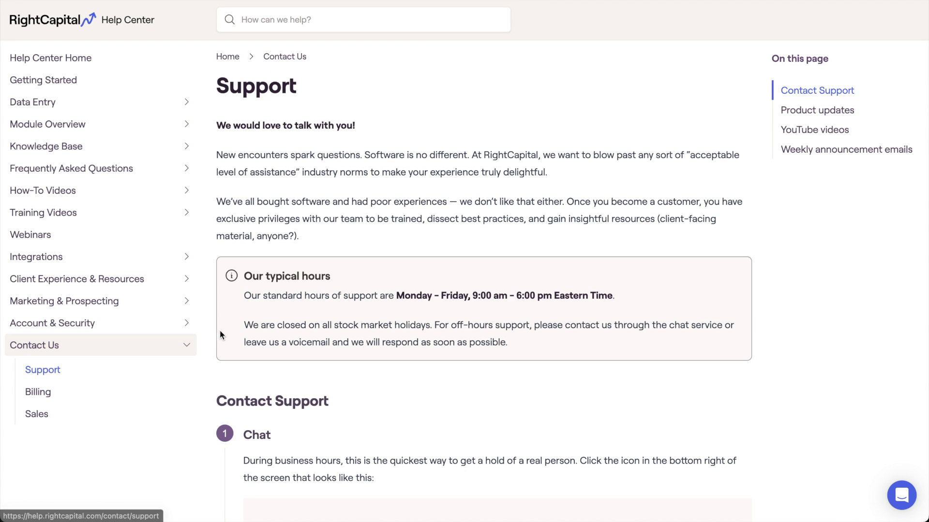
scroll(224, 329, down, 5)
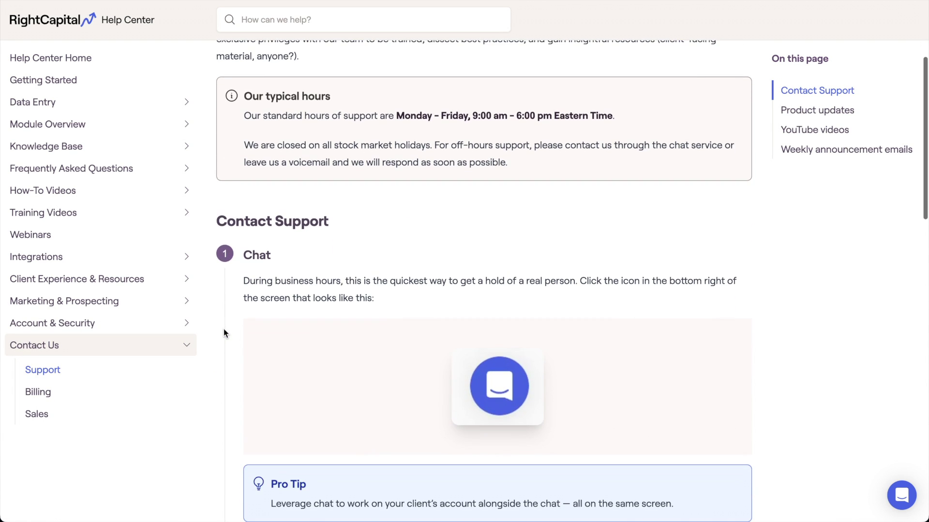
scroll(224, 329, down, 6)
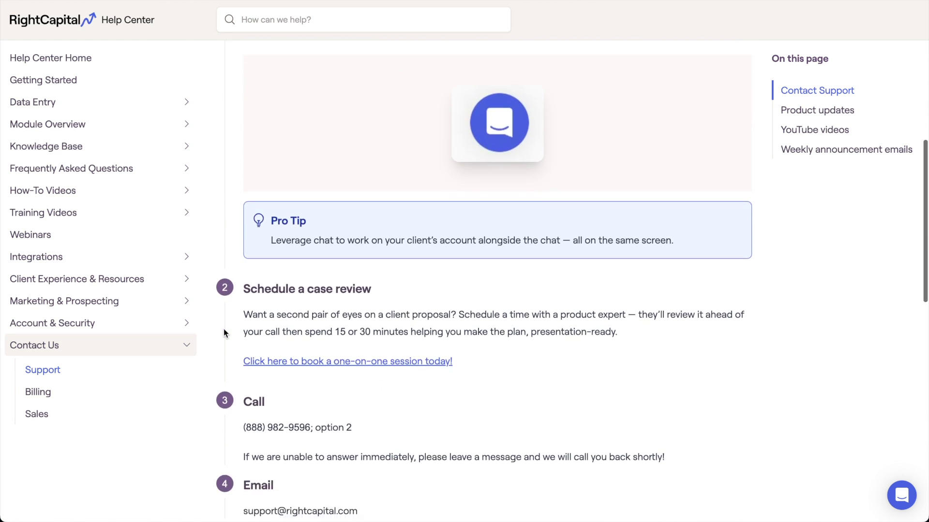
scroll(223, 333, down, 1)
drag(238, 303, 362, 310)
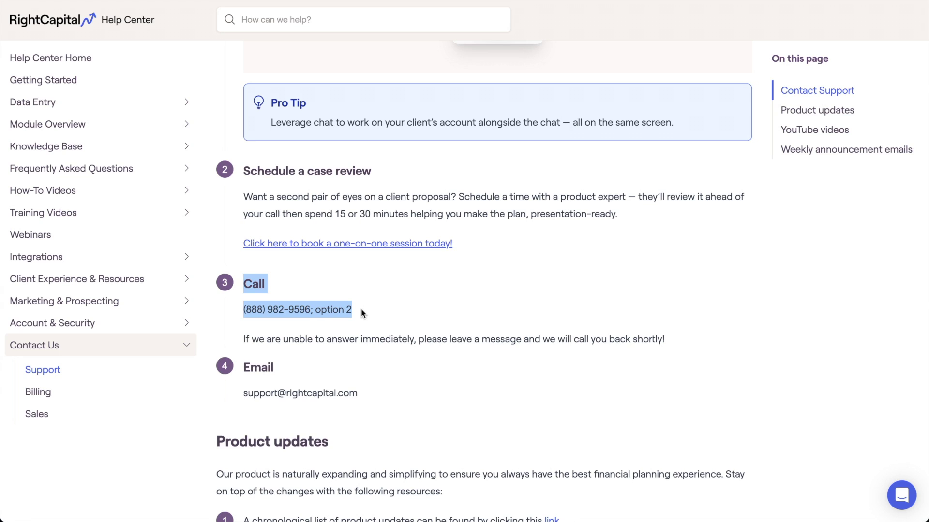
click(361, 310)
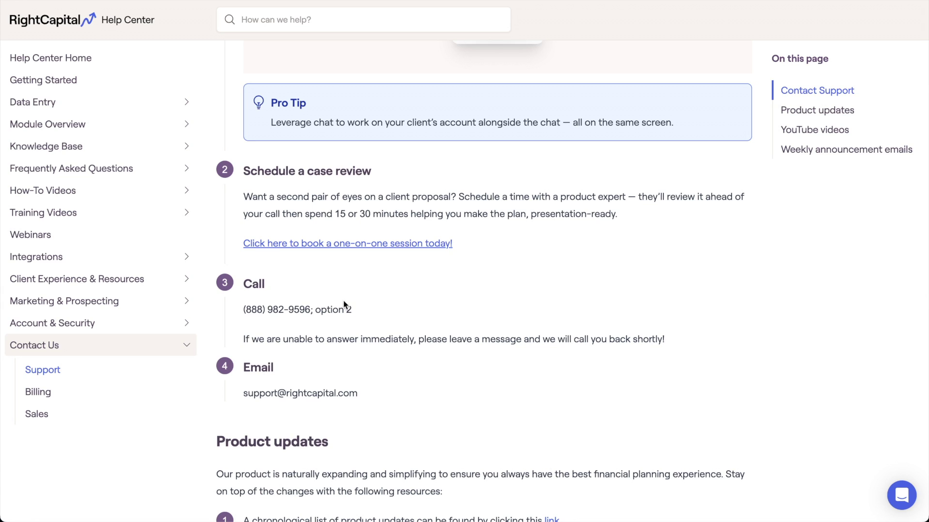